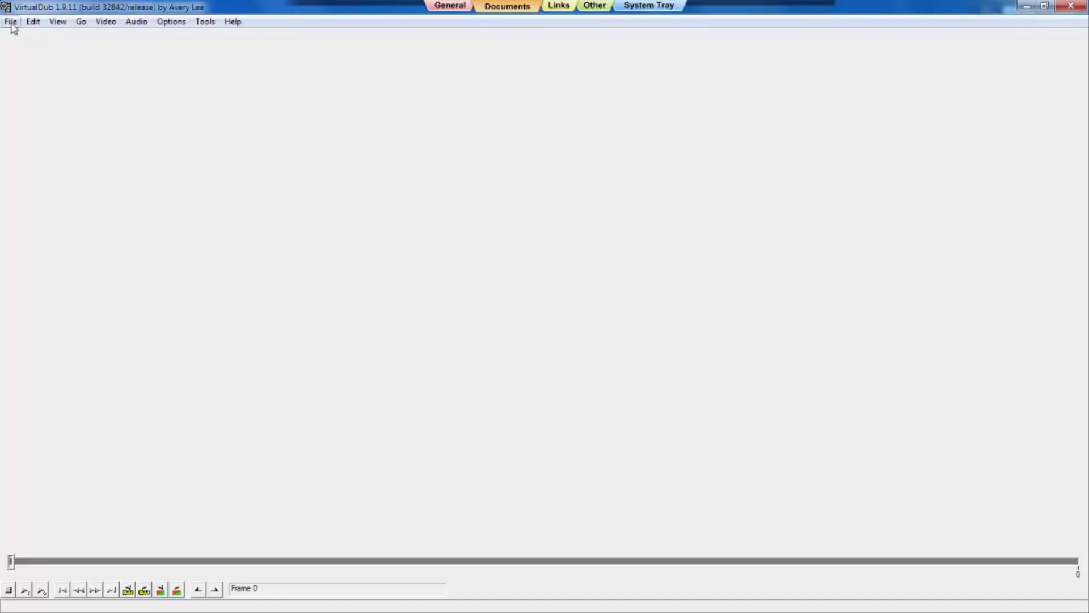
Step: Open the x3 recording from the logoaway_v401 folder in VirtualDub
click(11, 21)
click(51, 37)
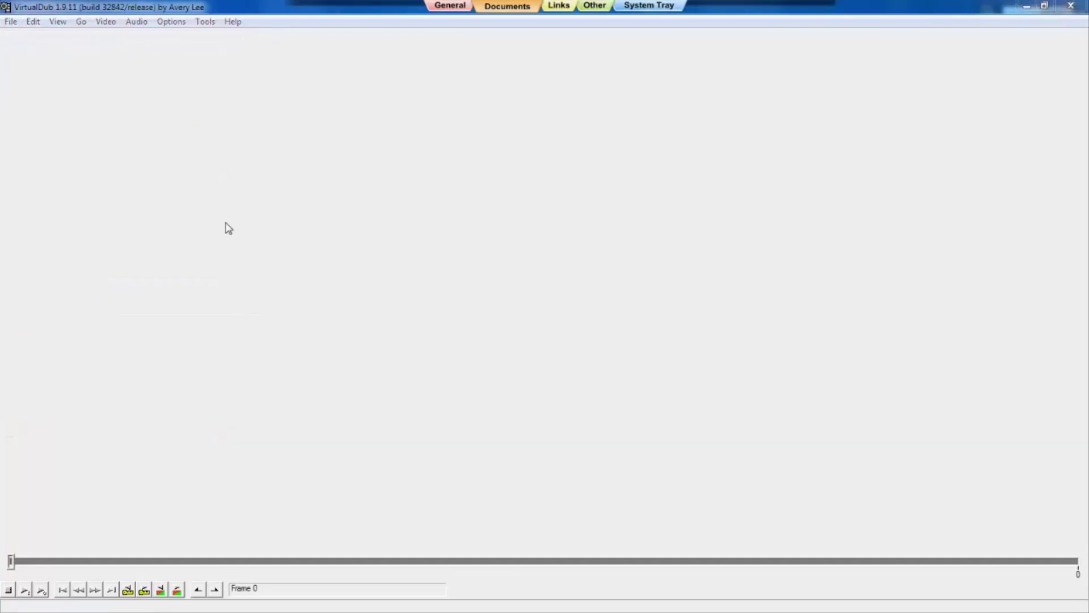
click(253, 128)
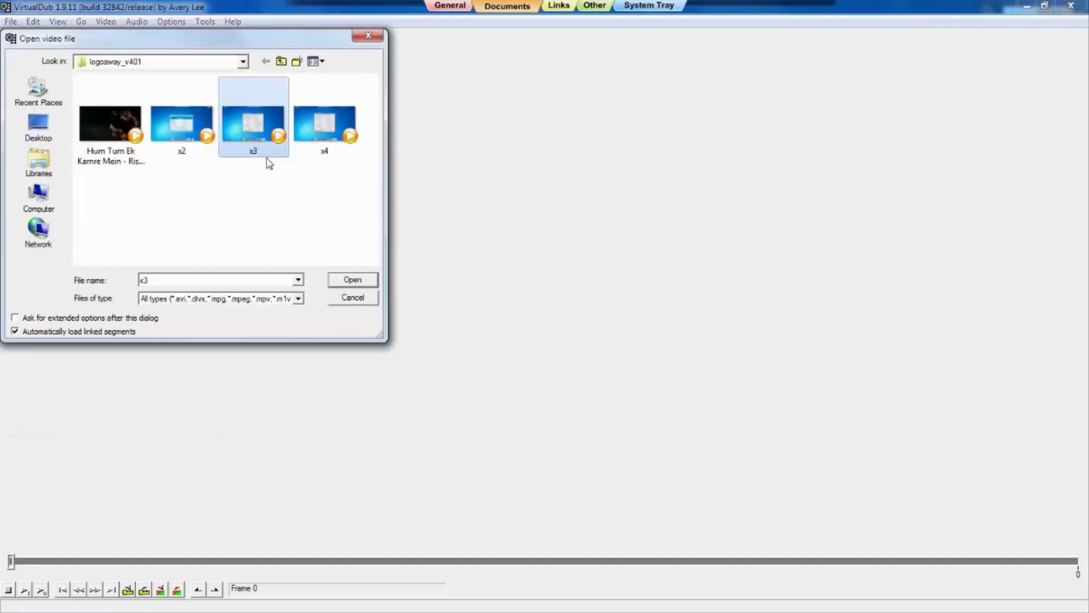
click(353, 280)
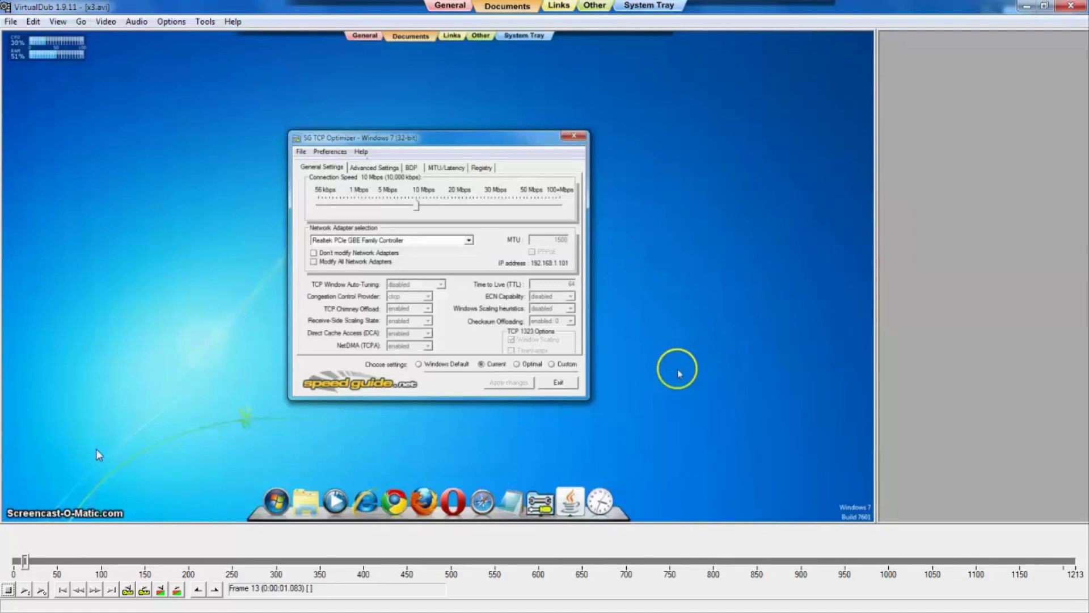
Step: Start adding a video filter and read the blur and logo filter descriptions
click(105, 21)
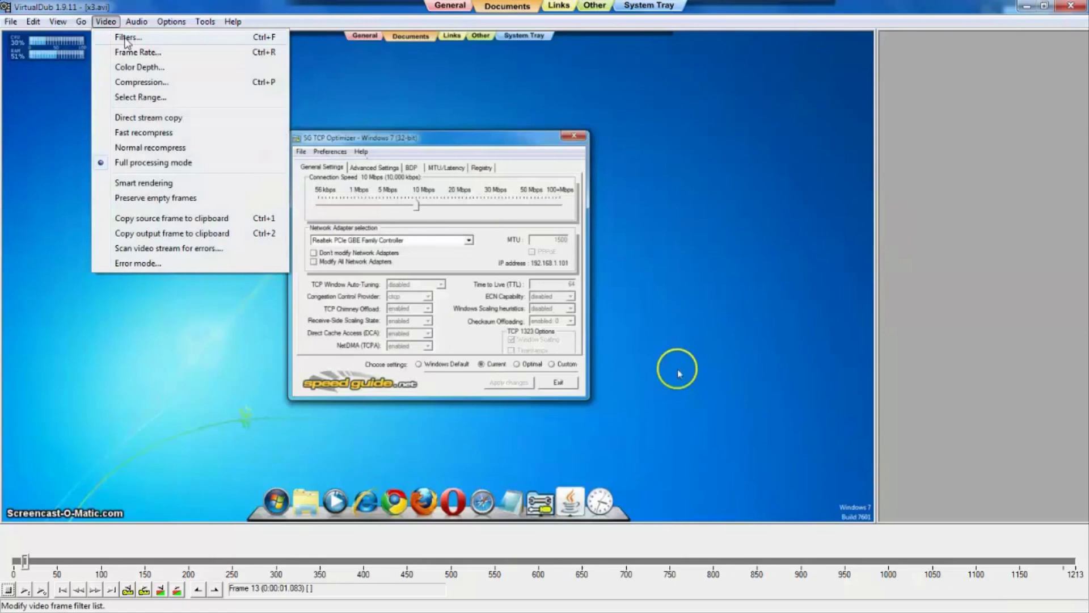
click(127, 36)
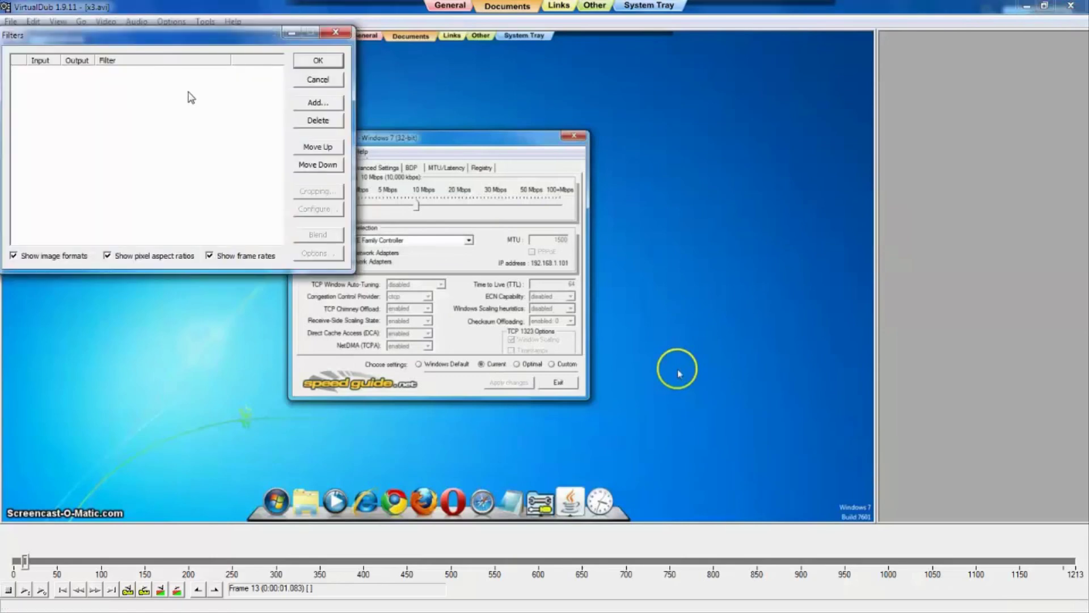
click(318, 103)
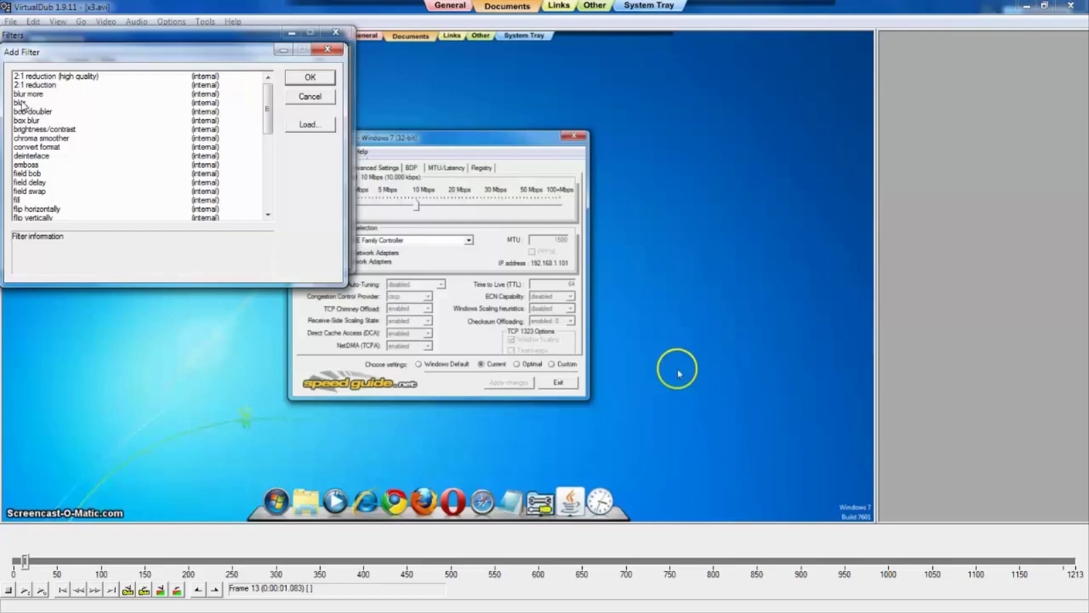
click(23, 102)
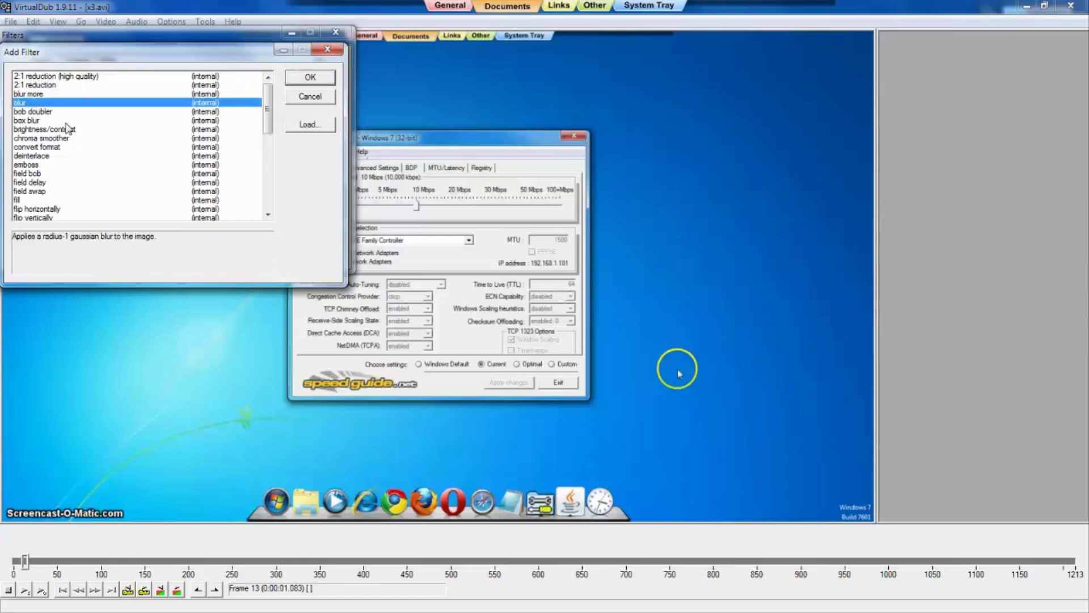
scroll(67, 129, down, 6)
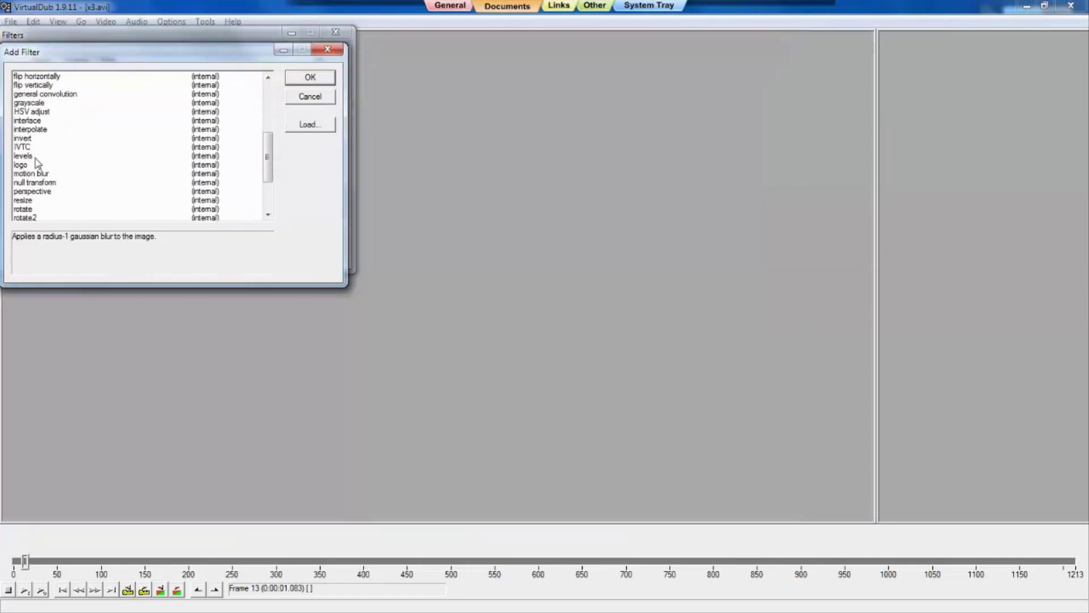
click(26, 165)
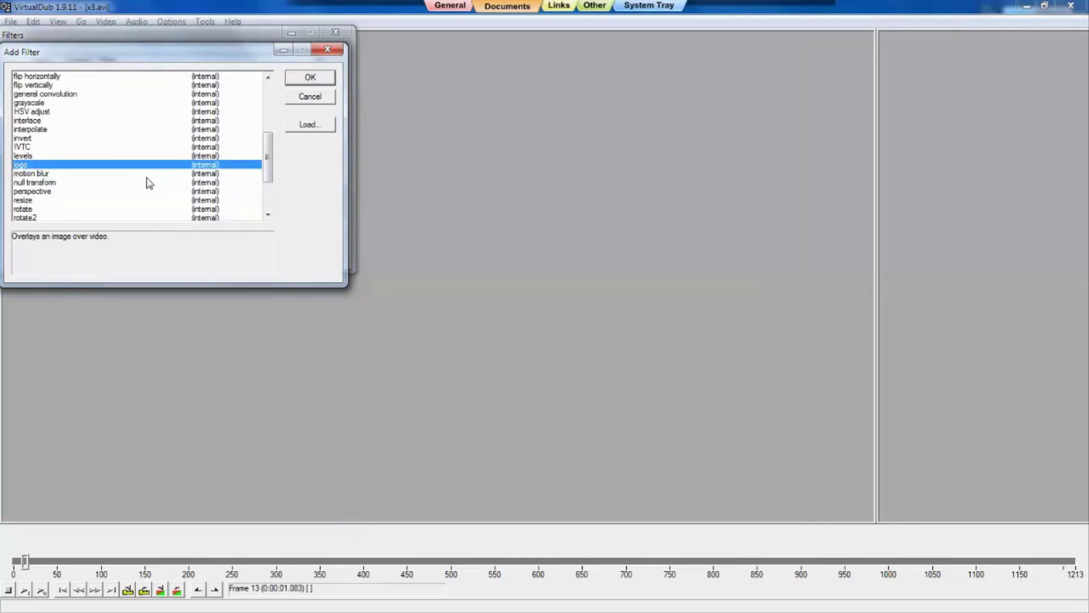
scroll(145, 182, down, 1)
scroll(146, 183, down, 2)
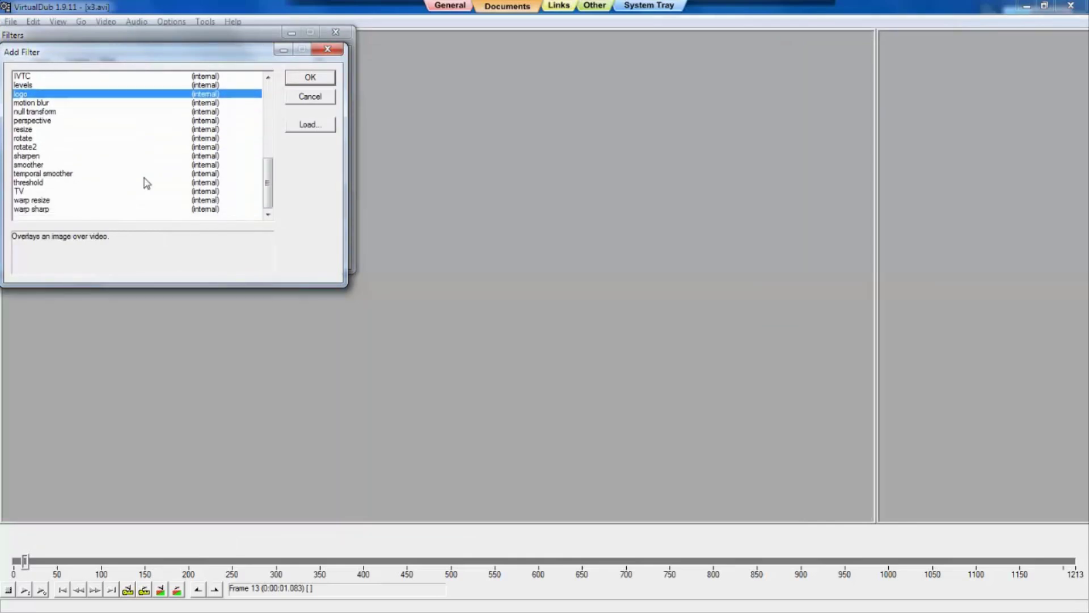
scroll(145, 182, up, 3)
scroll(145, 183, up, 3)
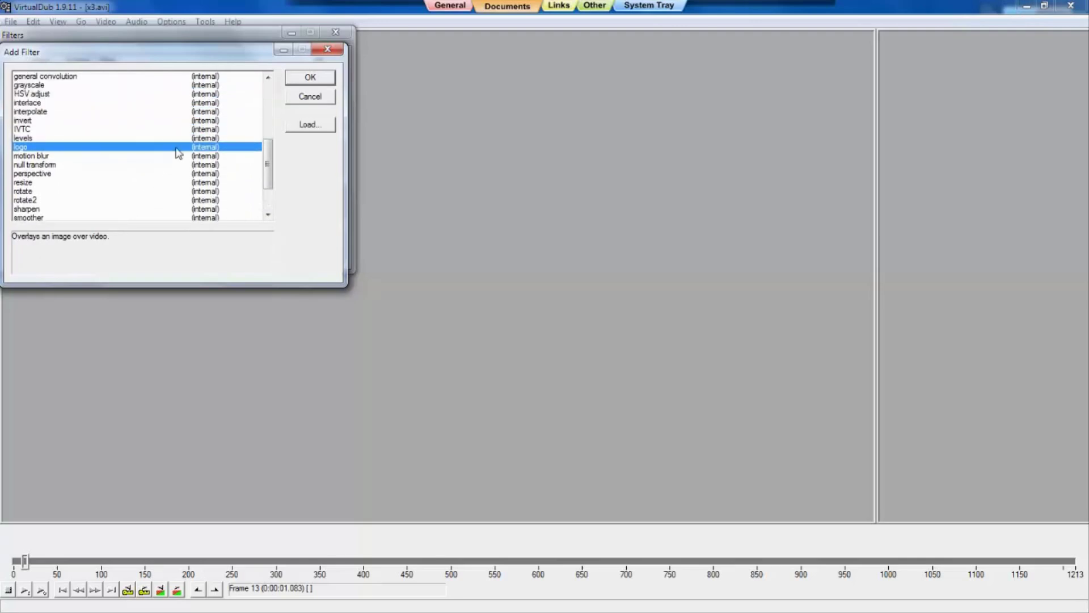
Step: Load the external logoaway.vdf file and add the logoaway v4.01 filter
click(309, 124)
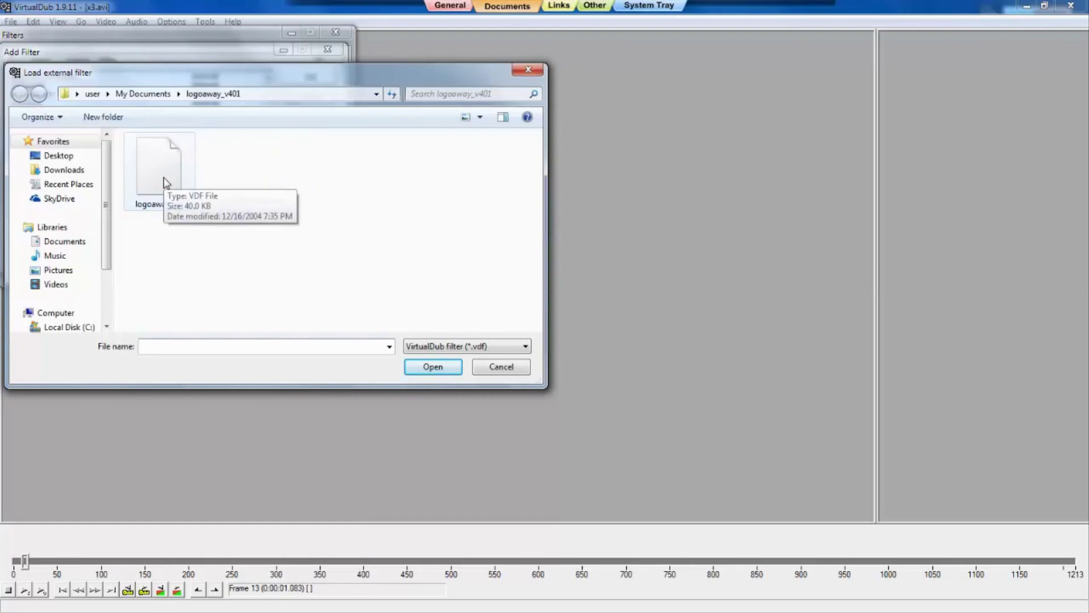
click(166, 182)
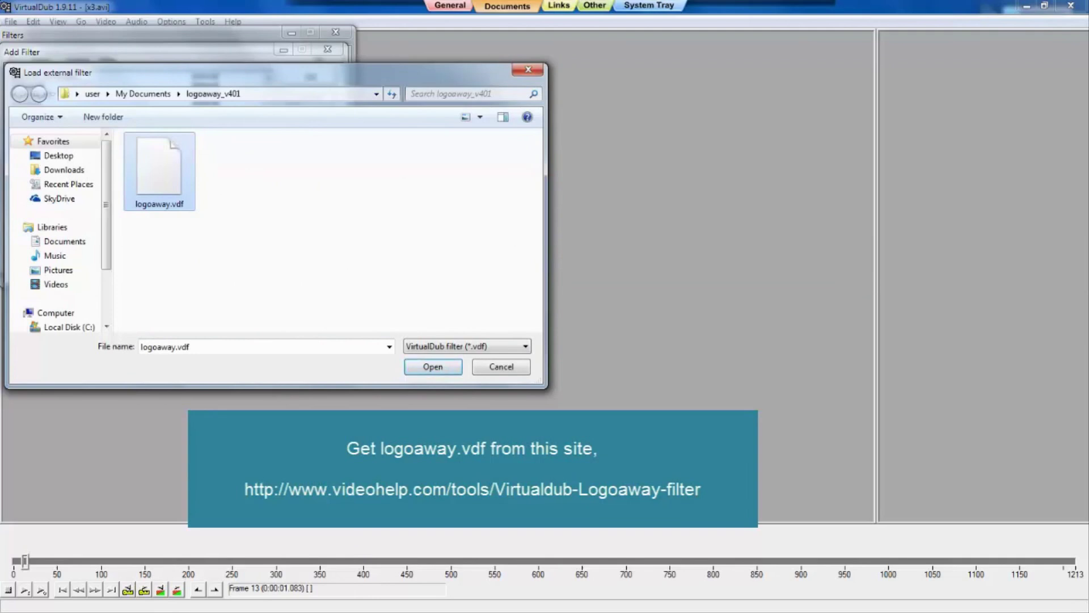
click(433, 367)
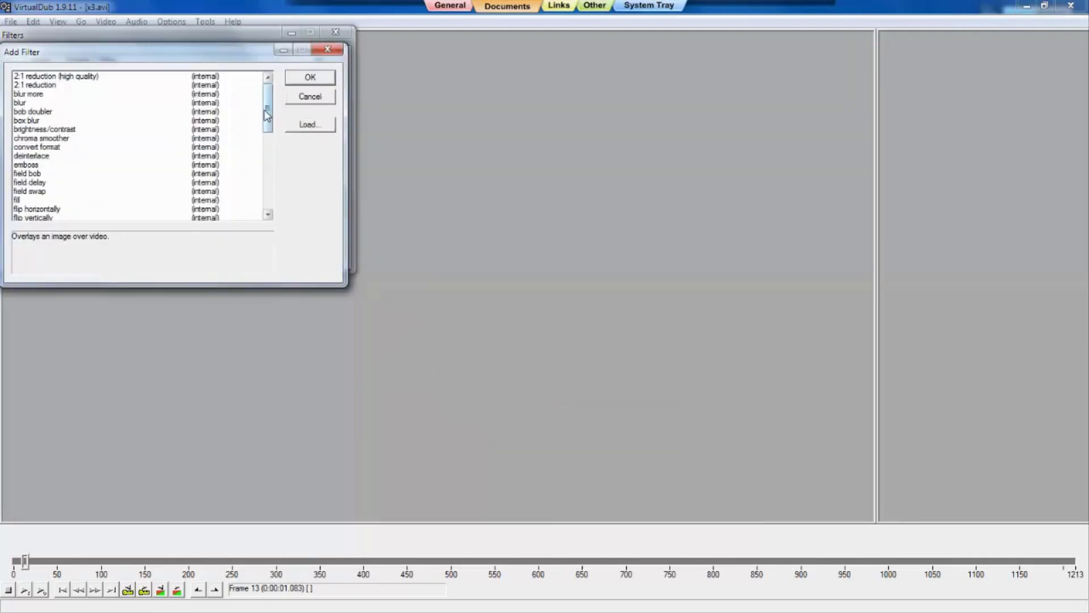
drag(268, 111, 267, 166)
click(137, 147)
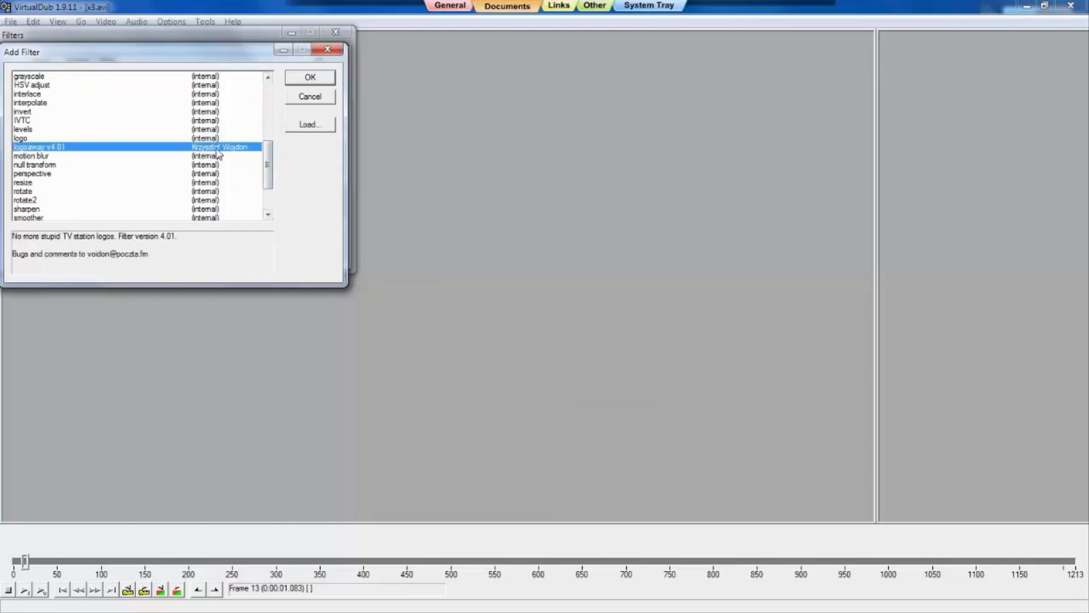
click(310, 79)
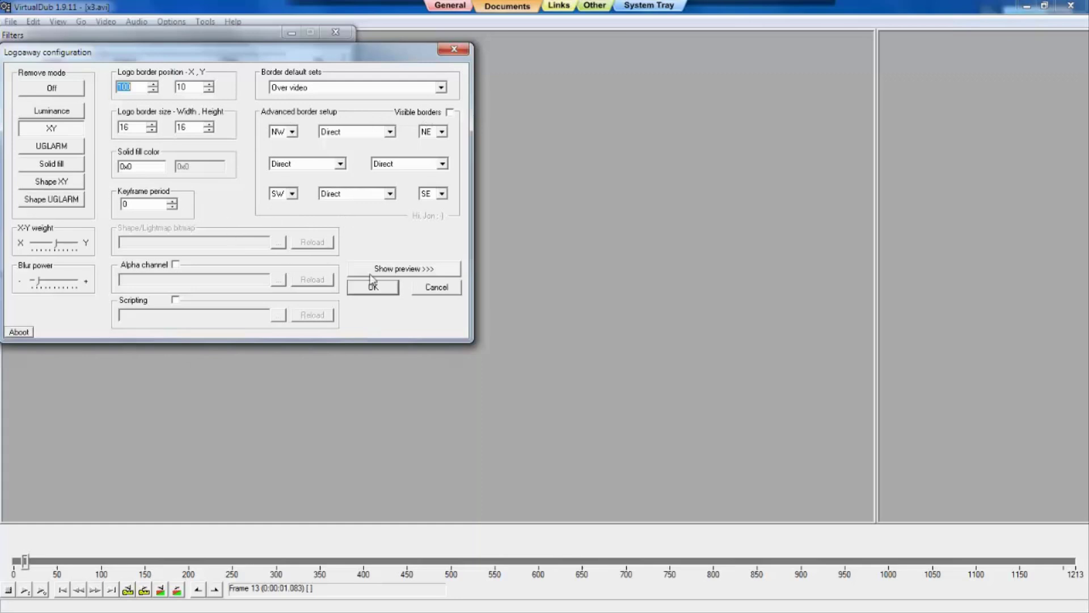
Step: Turn on the Logoaway live preview and move its window to the top right
click(402, 270)
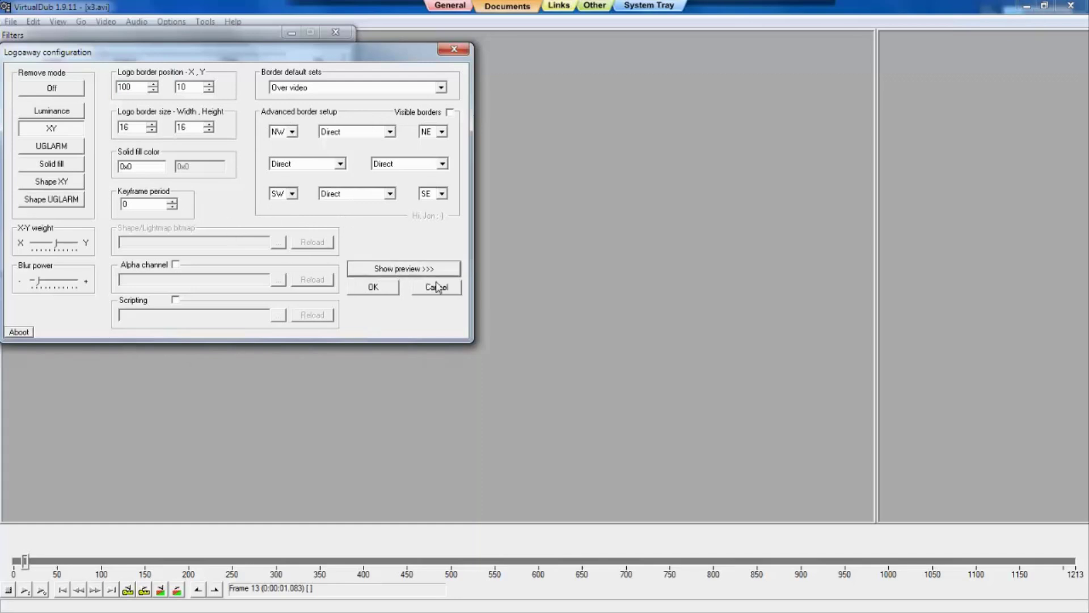
mouse_move(594, 271)
mouse_down()
mouse_move(569, 42)
mouse_move(598, 44)
mouse_up()
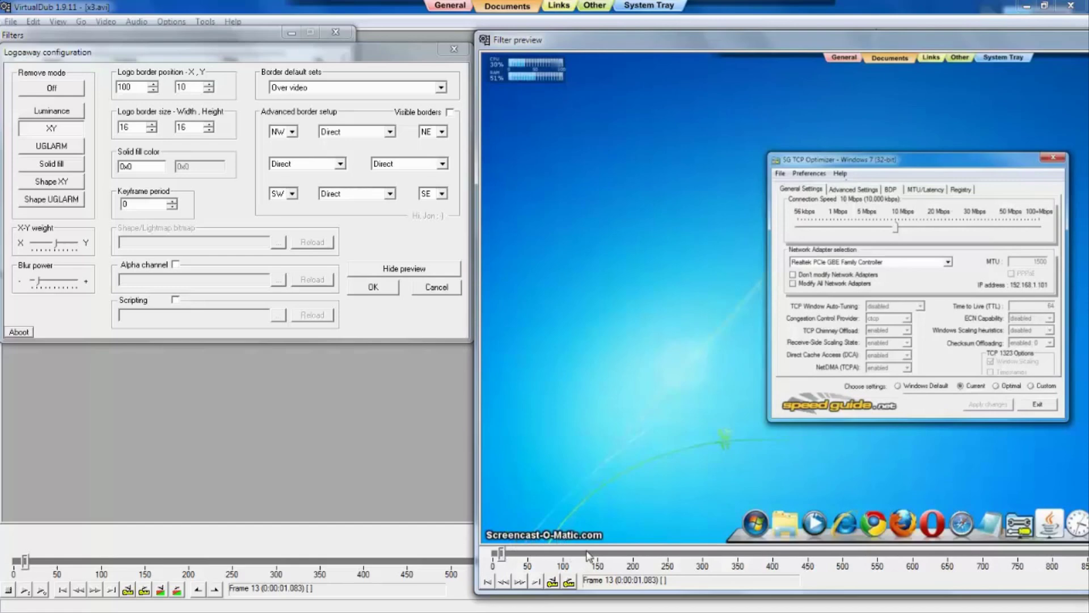
Step: Switch Logoaway to solid fill and move the cover box to X 3, Y 700
click(51, 164)
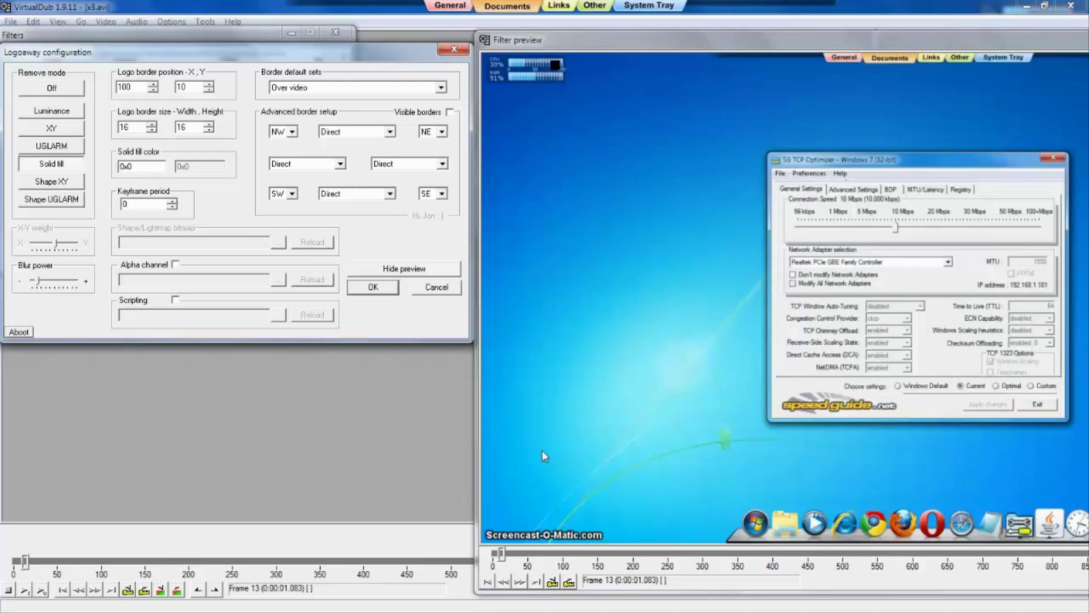
click(208, 84)
click(207, 85)
drag(208, 86, 208, 88)
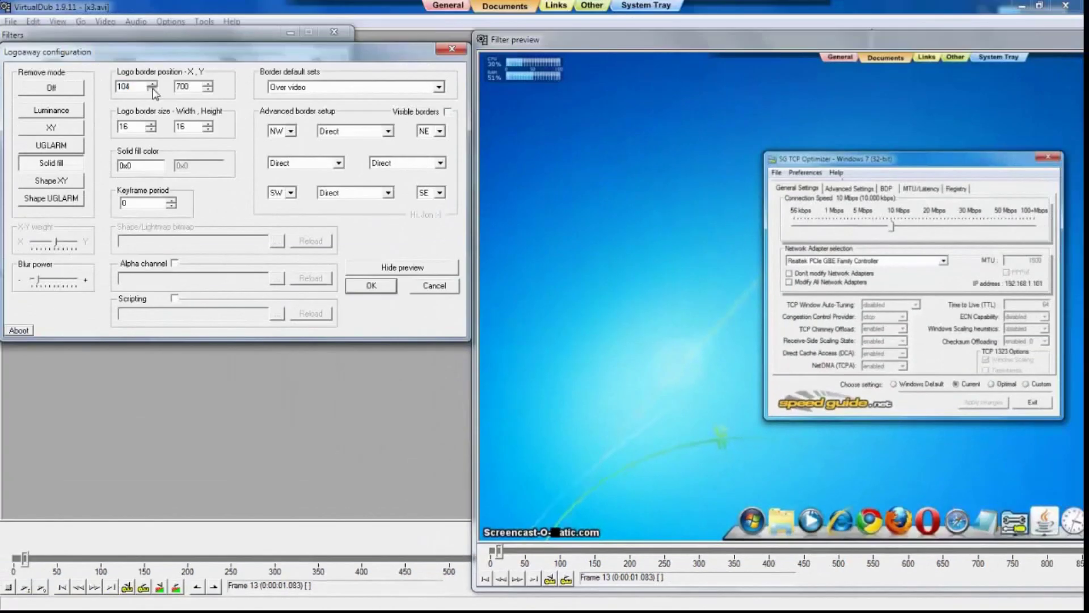
click(152, 89)
click(153, 90)
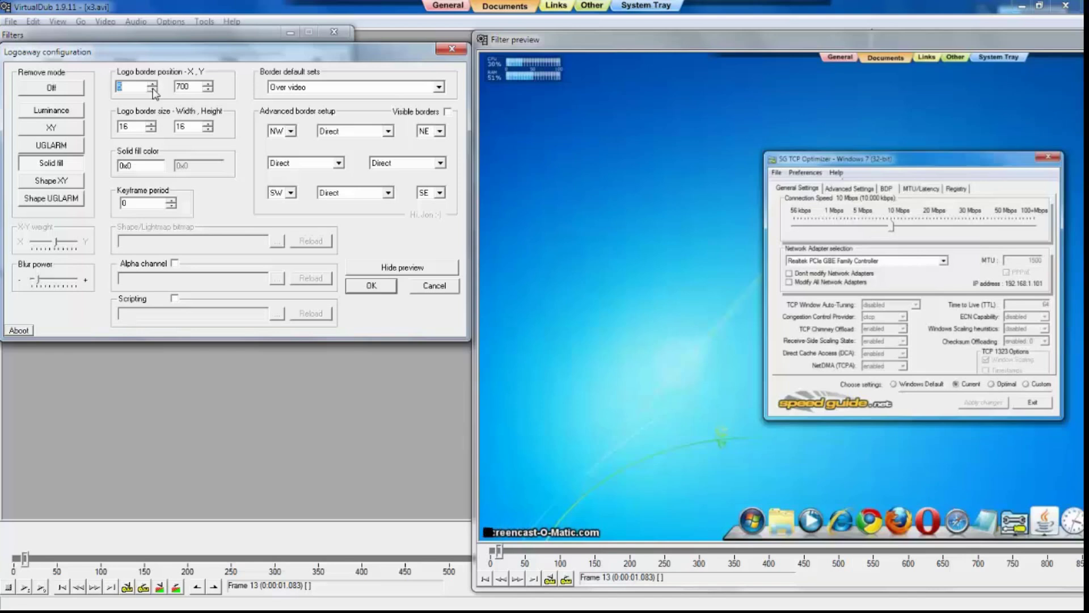
Step: Resize the cover region to width 191 and height 16, fine-tuning its vertical position
click(154, 91)
click(152, 124)
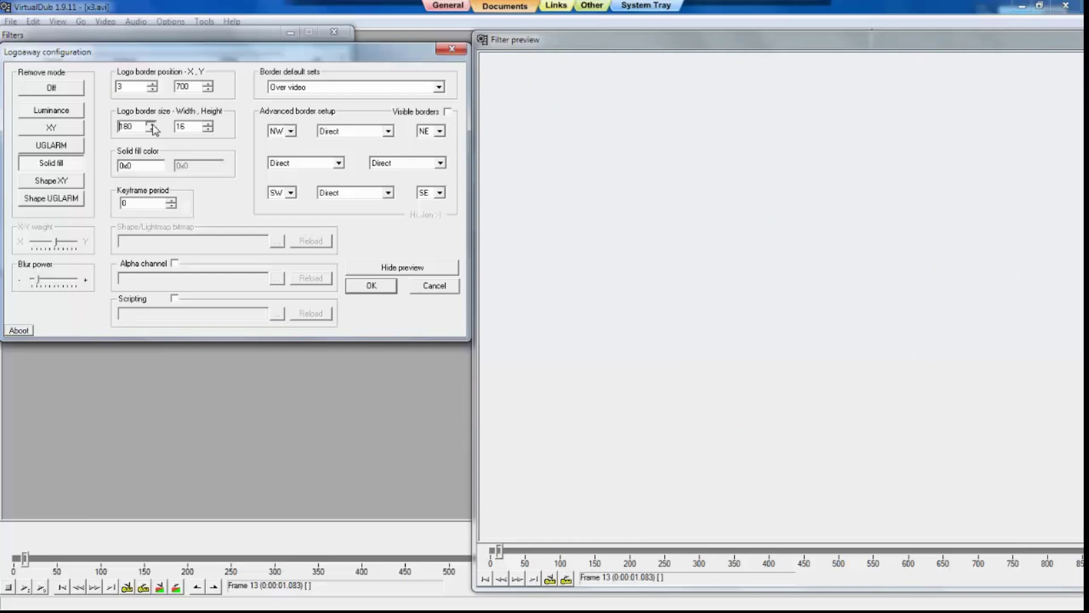
double_click(128, 127)
text(191)
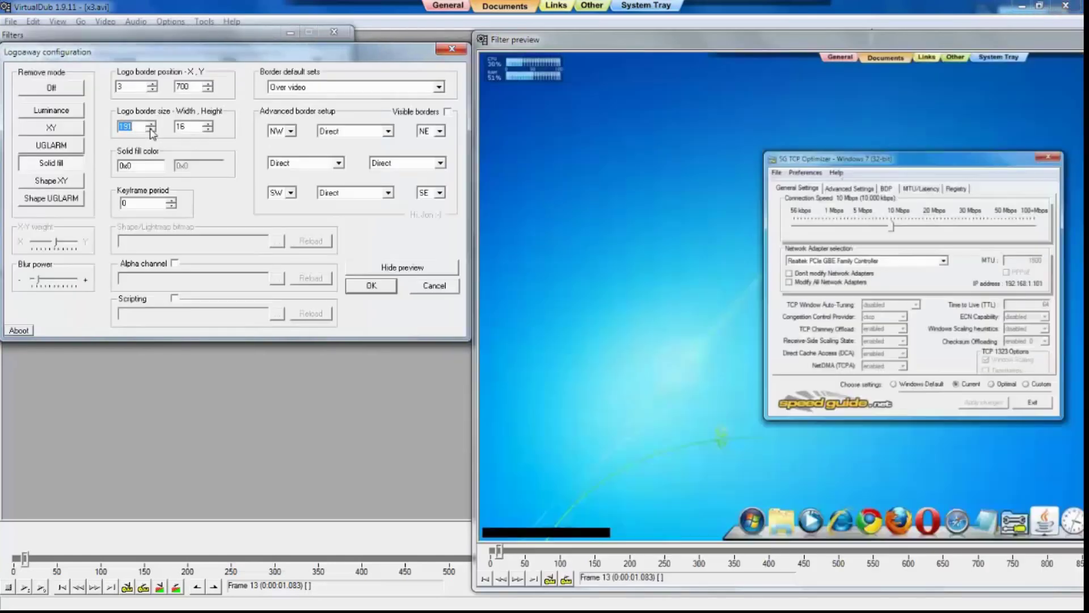
click(207, 128)
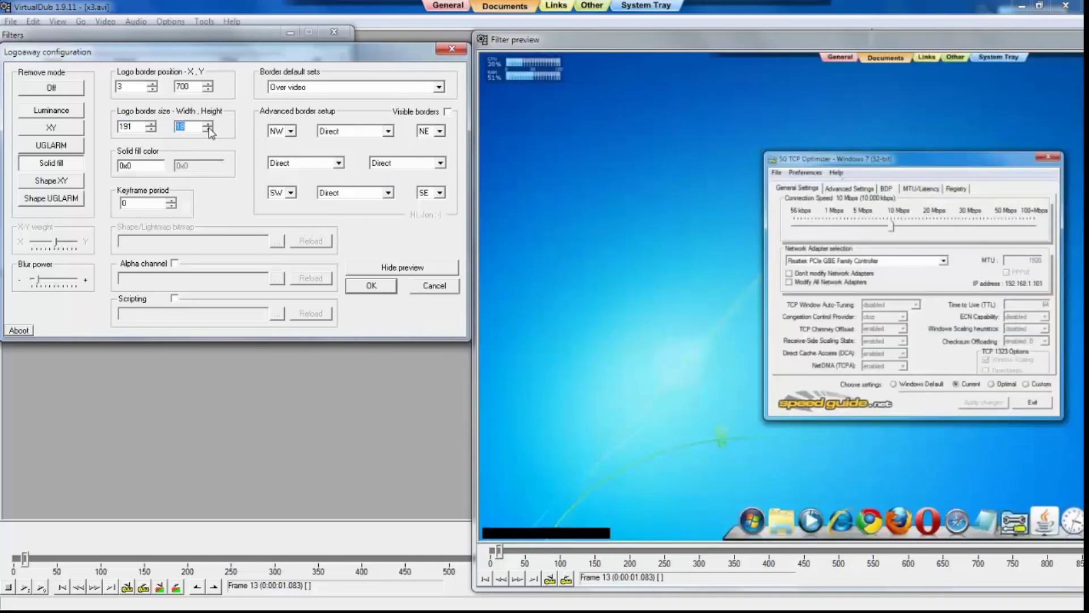
click(208, 91)
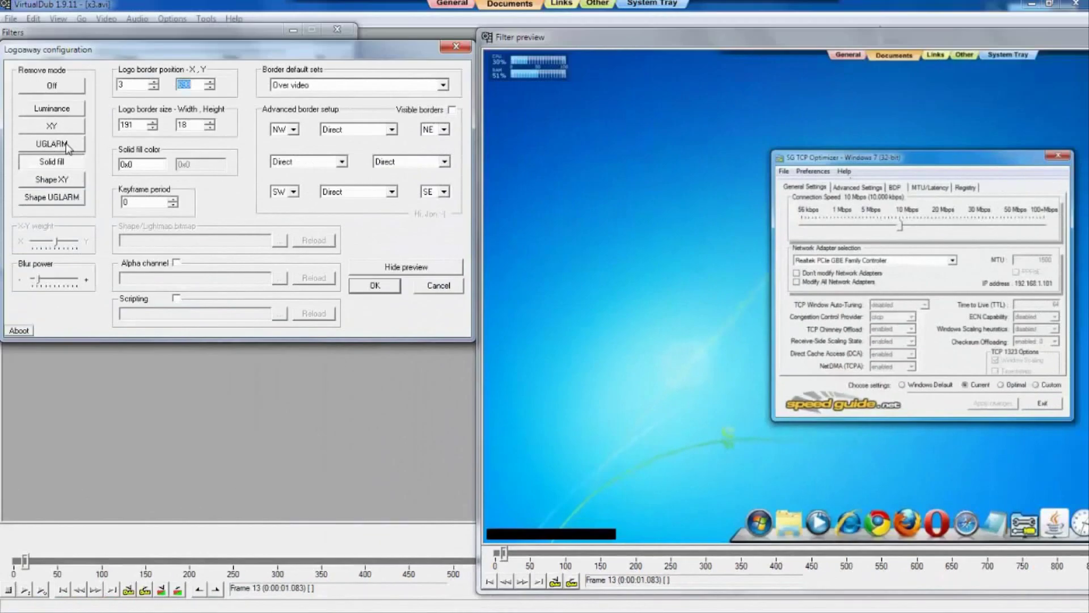
Step: Switch to UGLARM blending at Y 698, height 18, and adjust the Exponent power
click(66, 146)
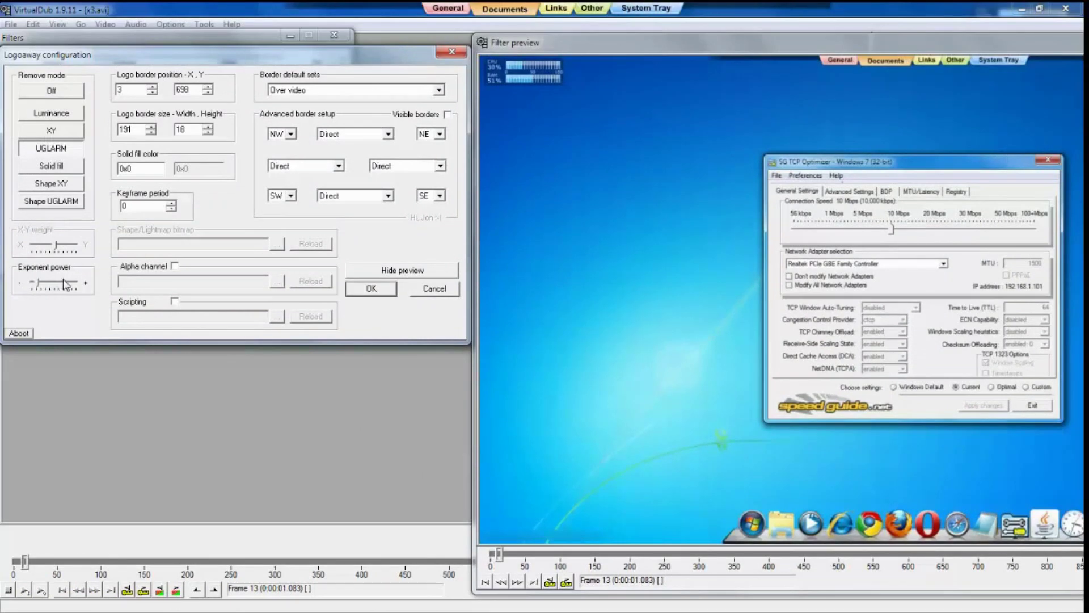
click(61, 287)
drag(757, 45, 821, 34)
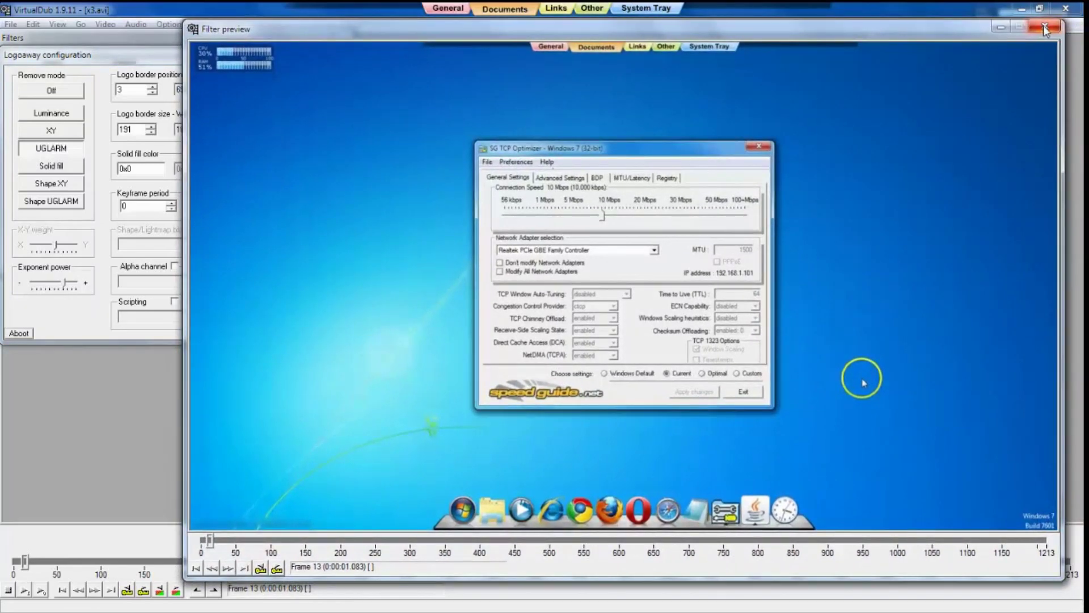
Step: Close the preview and confirm the Logoaway settings and filter list
click(1056, 34)
click(371, 288)
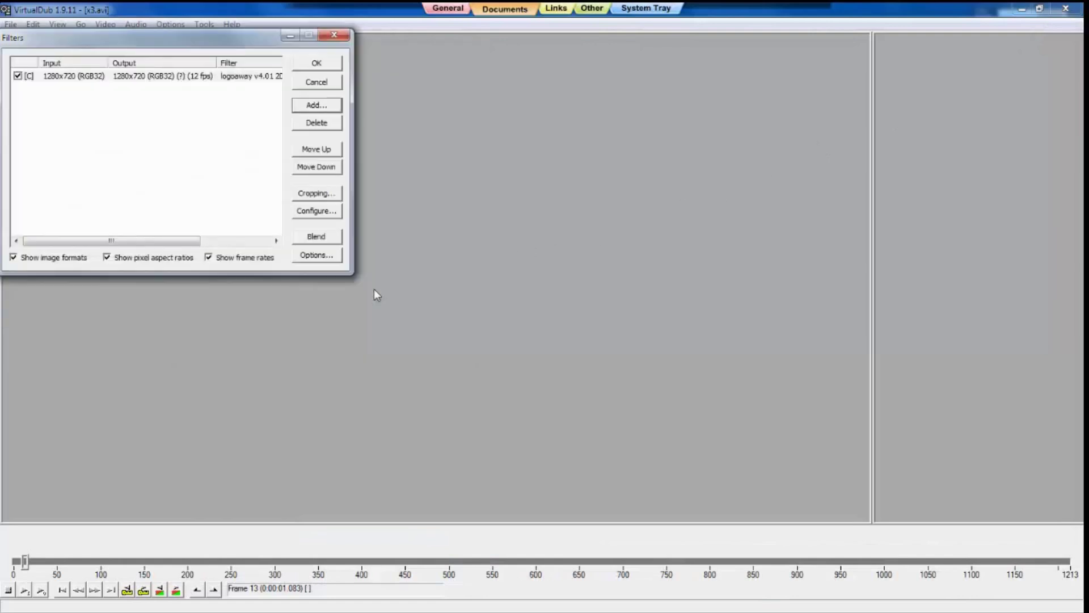
click(317, 63)
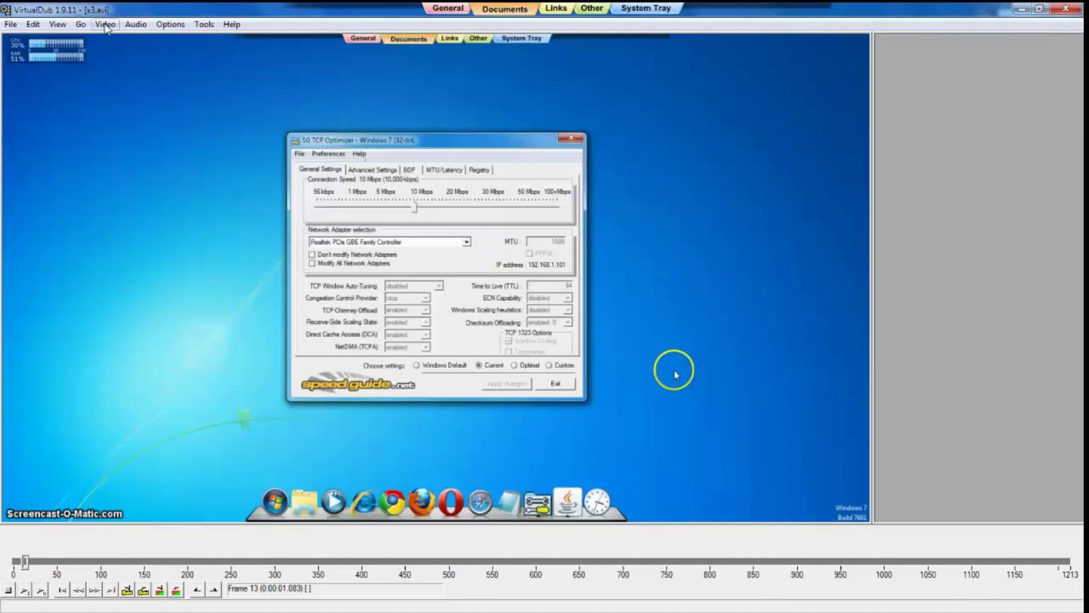
Step: Set the video compression codec to ffdshow Video Codec
click(107, 25)
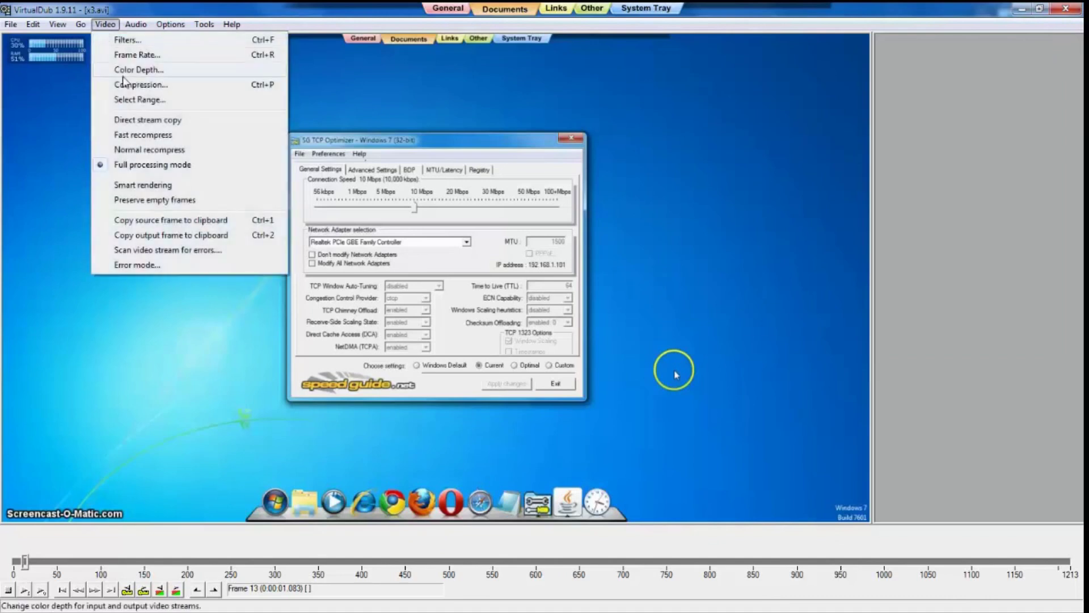
click(136, 105)
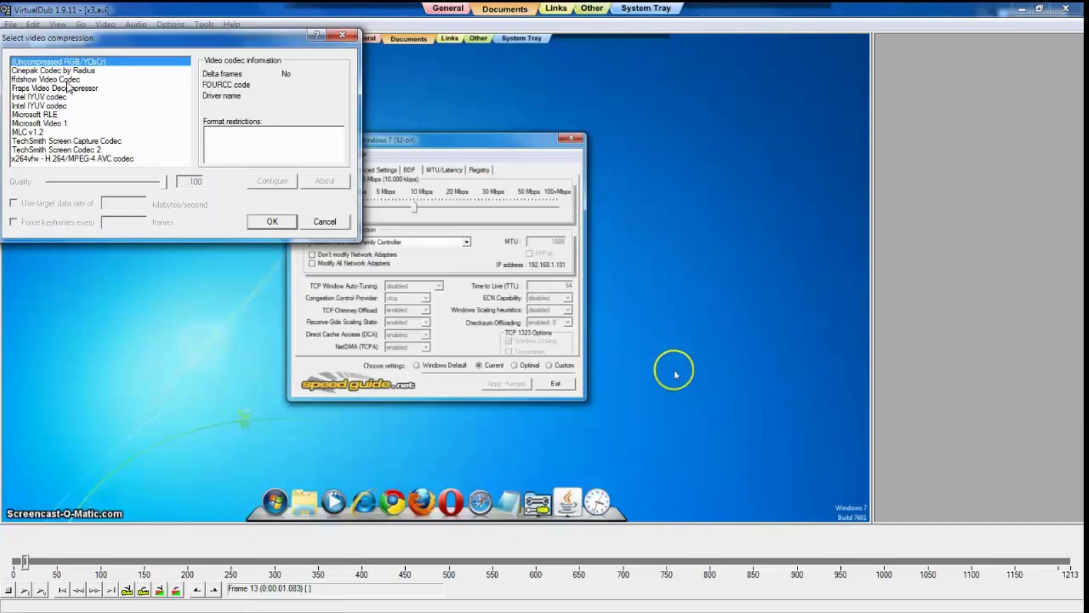
click(47, 80)
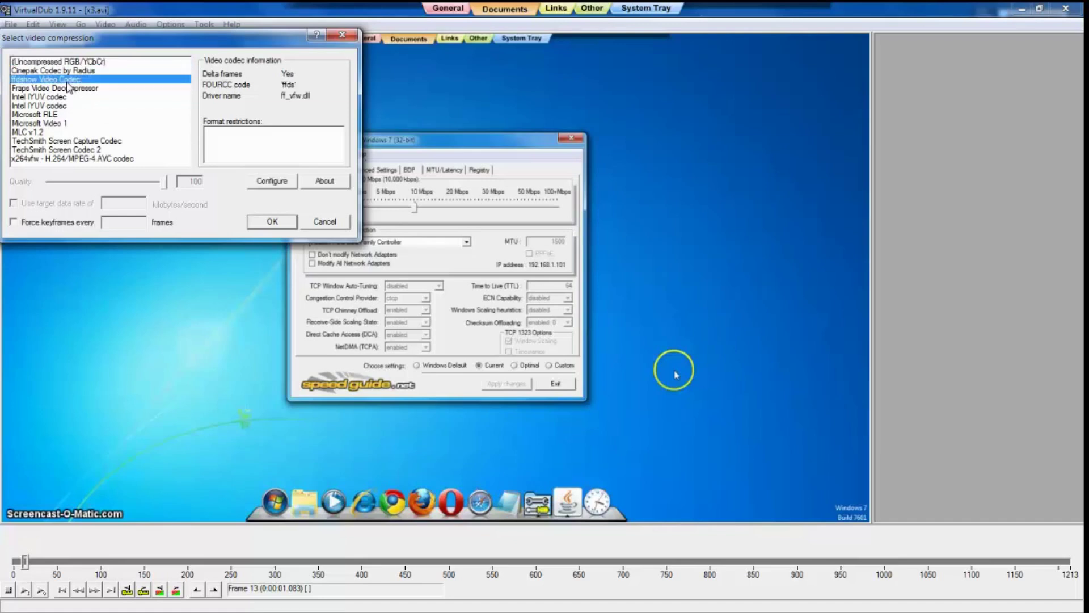
click(273, 221)
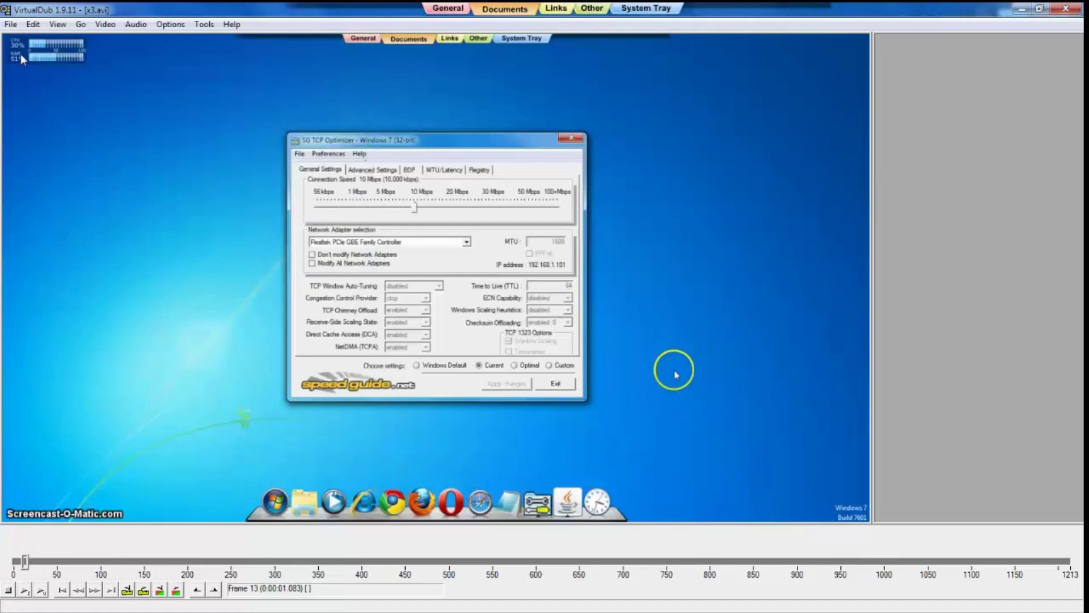
click(11, 24)
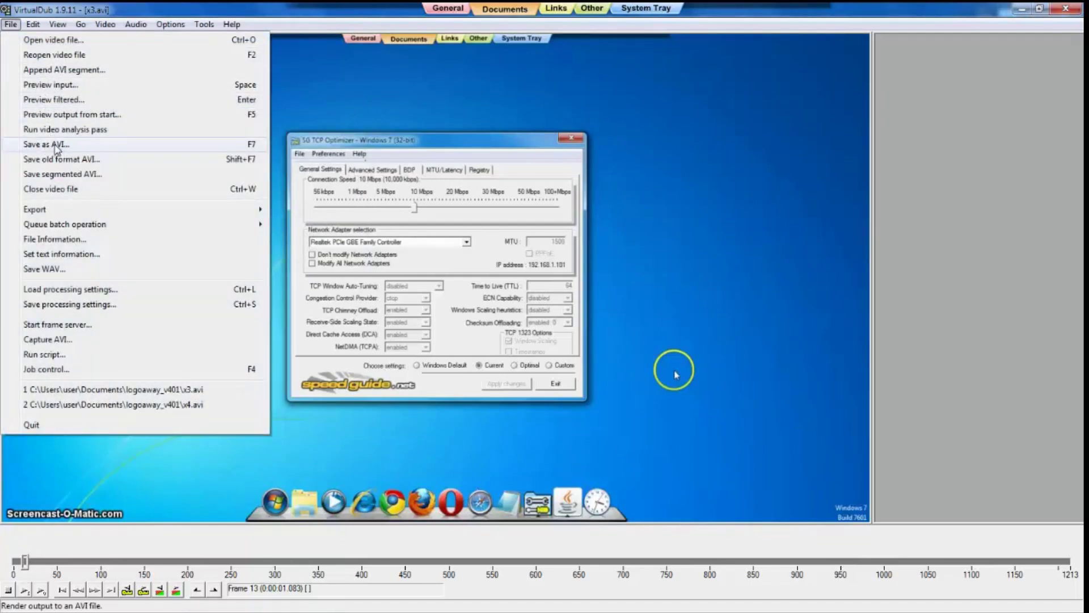
Step: Save the filtered x3 video under a new name as an AVI and render it
click(47, 144)
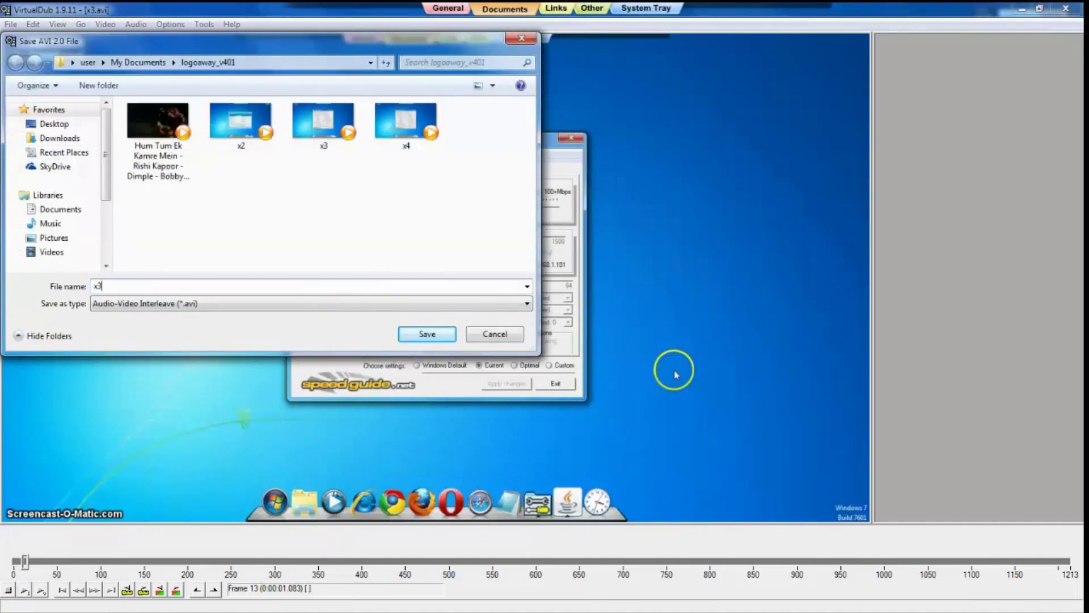
key(BackSpace)
click(426, 334)
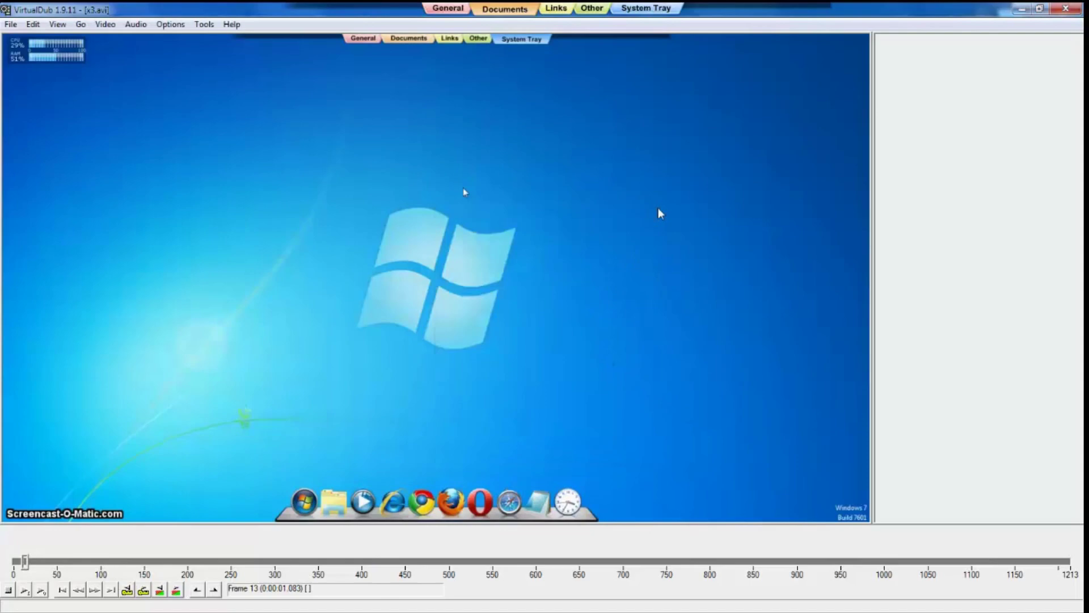
Step: Close VirtualDub and open the Documents library from the Start menu
click(1067, 10)
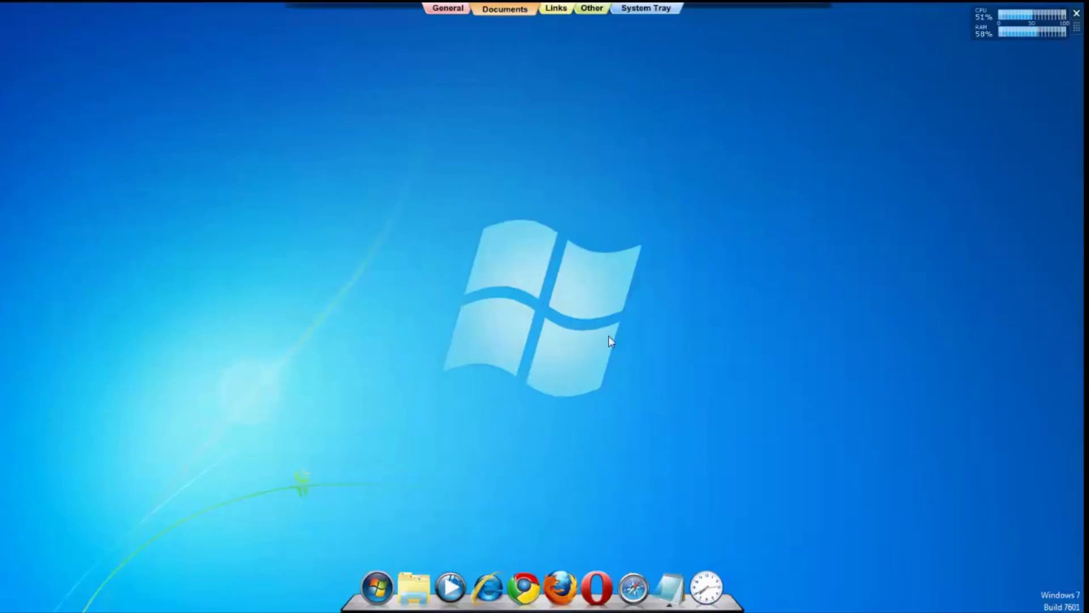
click(374, 579)
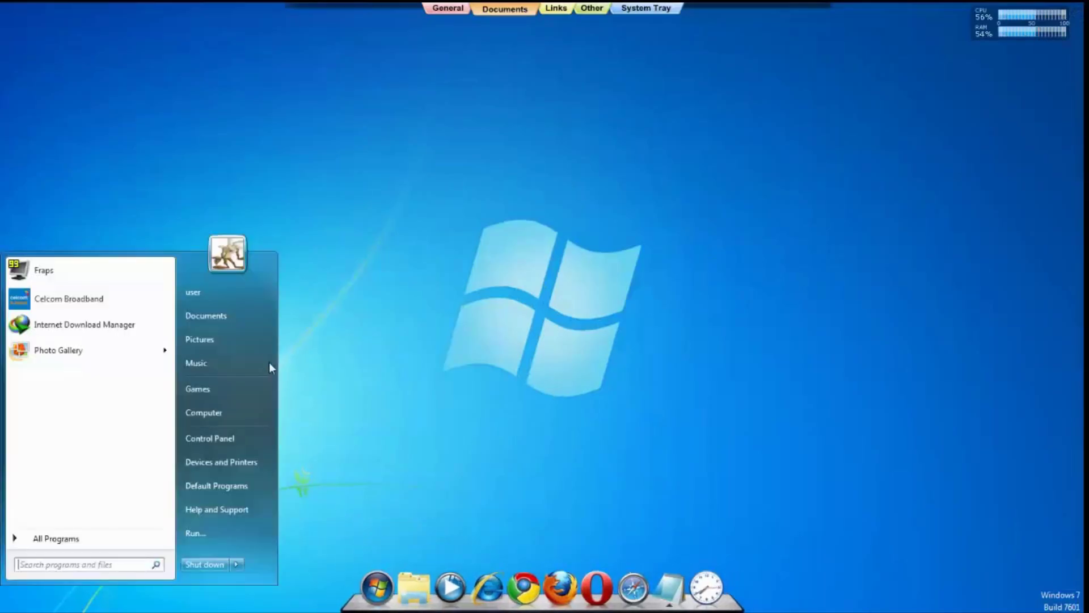
click(238, 311)
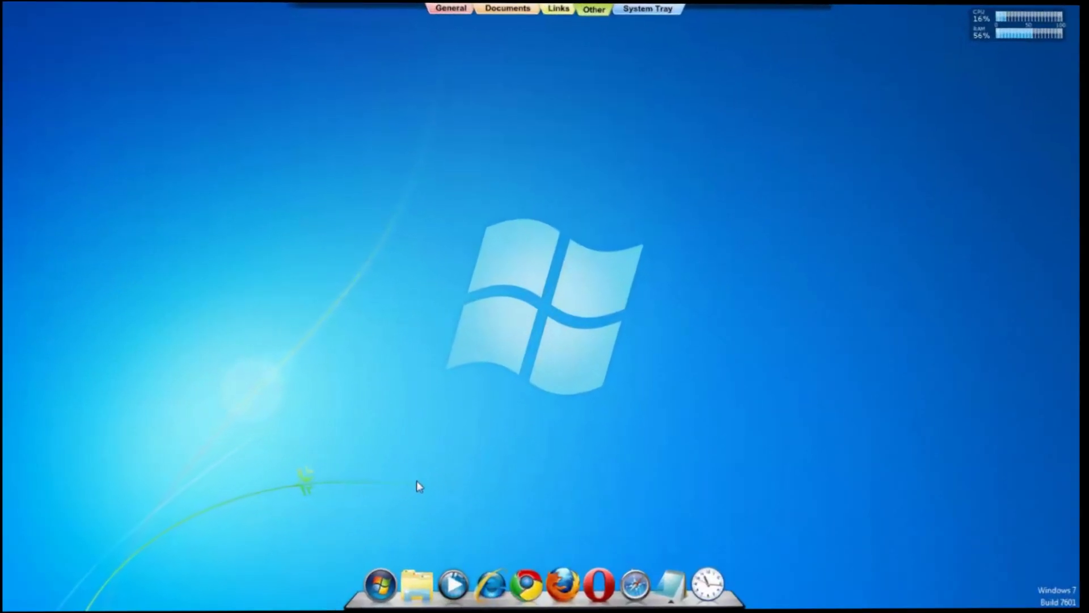
click(375, 577)
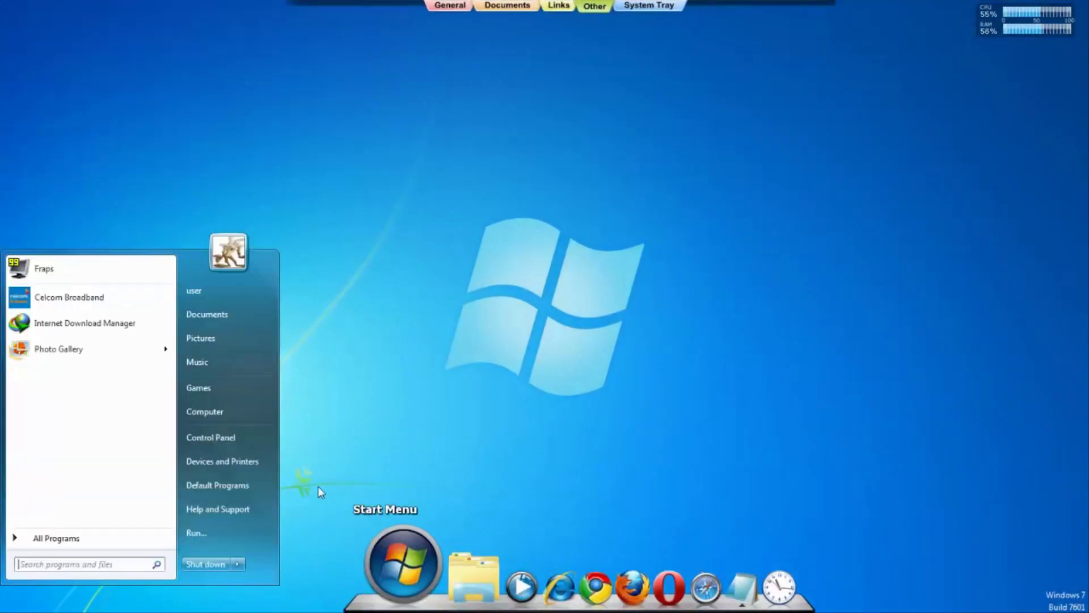
click(206, 314)
Step: Open the logoaway_v401 folder and select the new p2 video
click(748, 143)
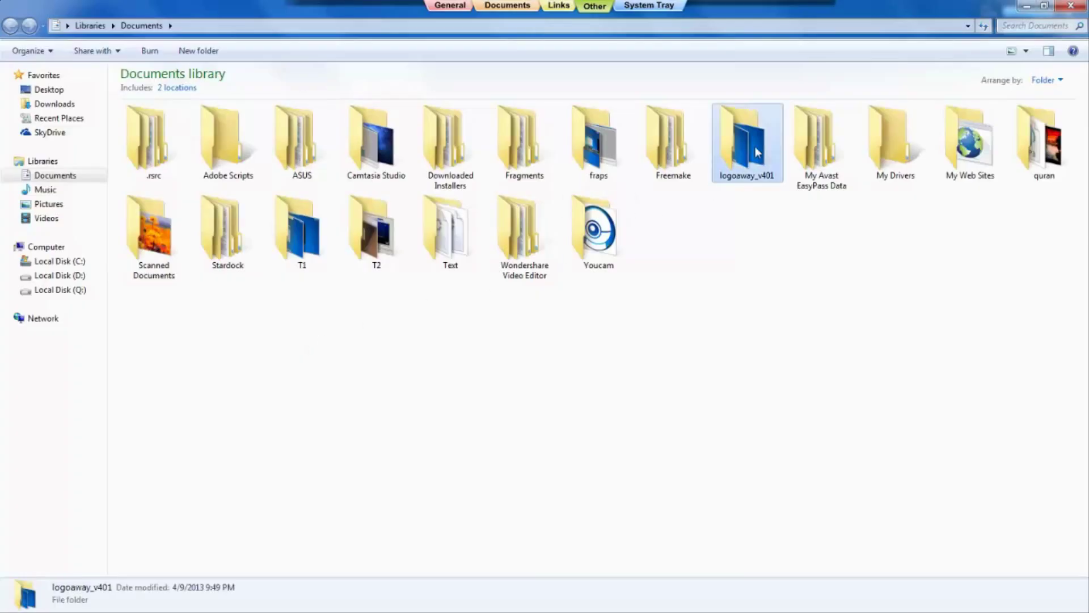
double_click(756, 152)
click(298, 151)
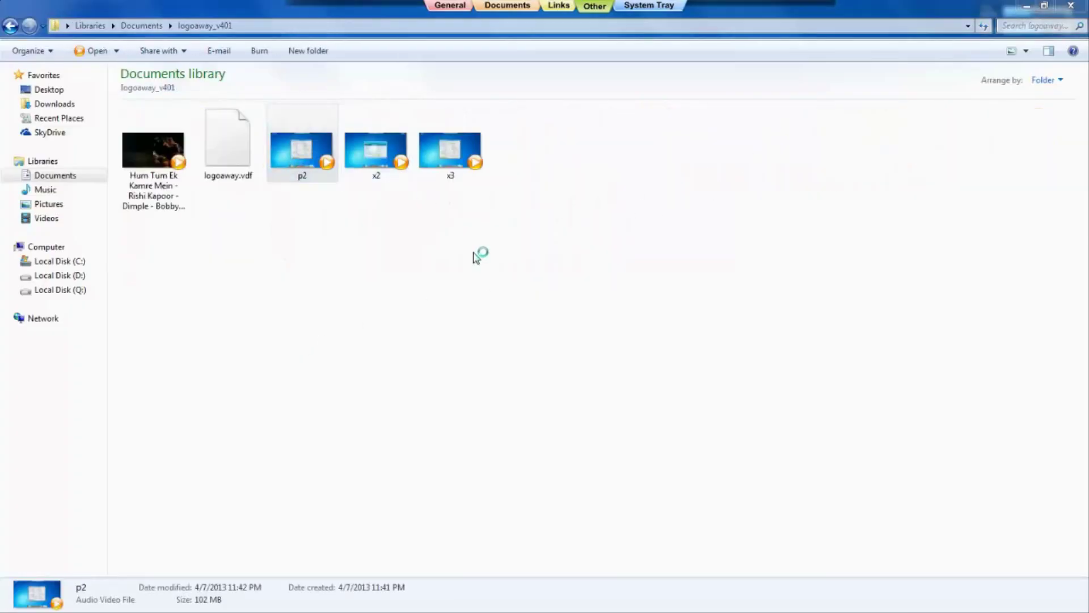